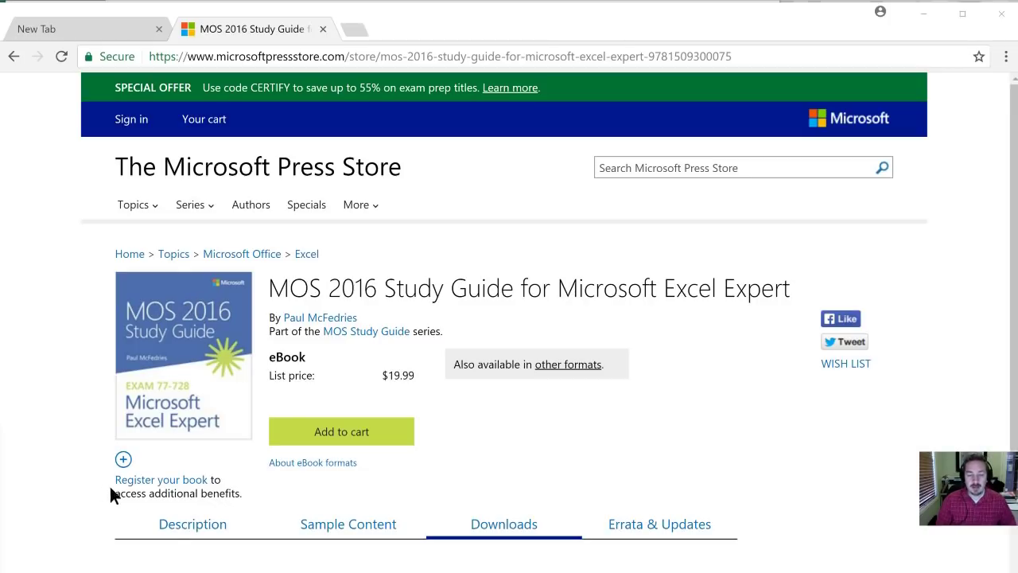
Show the practice file downloads for the MOS 2016 Study Guide for Microsoft Excel Expert on its store page
left_click(197, 531)
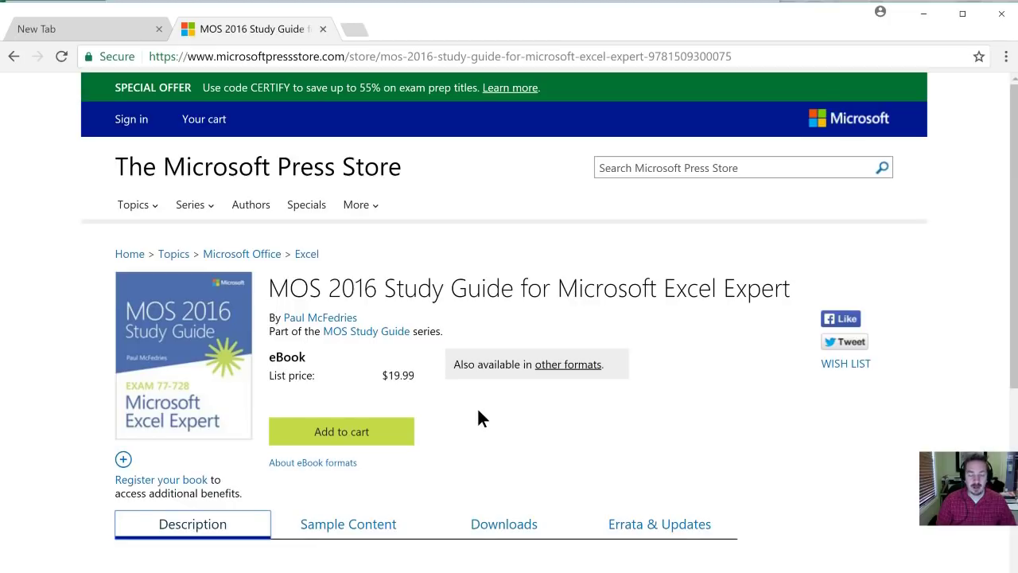
left_click(505, 525)
scroll(509, 445, "down", 3)
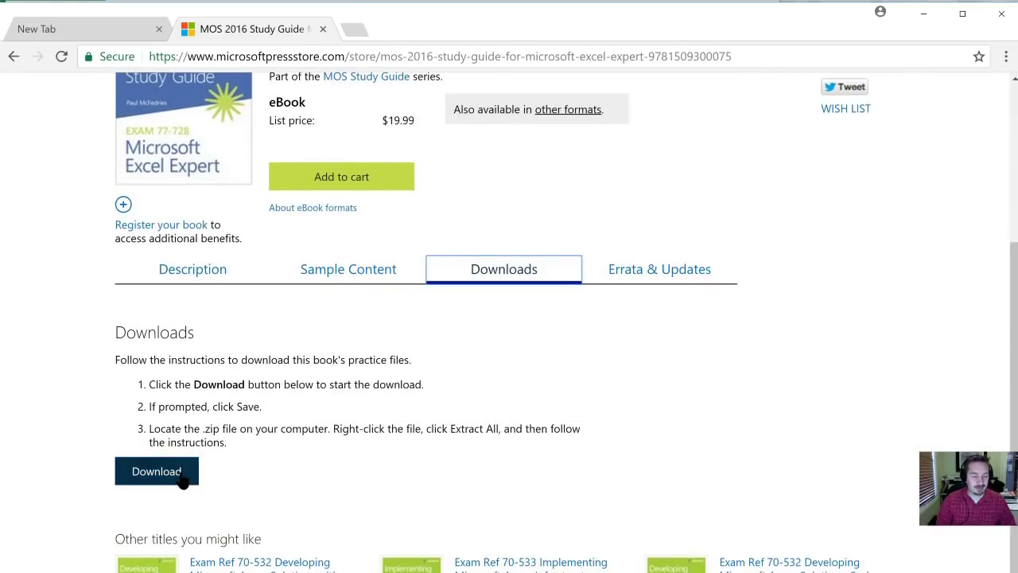
Switch to Excel and open the ExcelExpert_1-1a workbook from the Objective1 folder
left_click(923, 16)
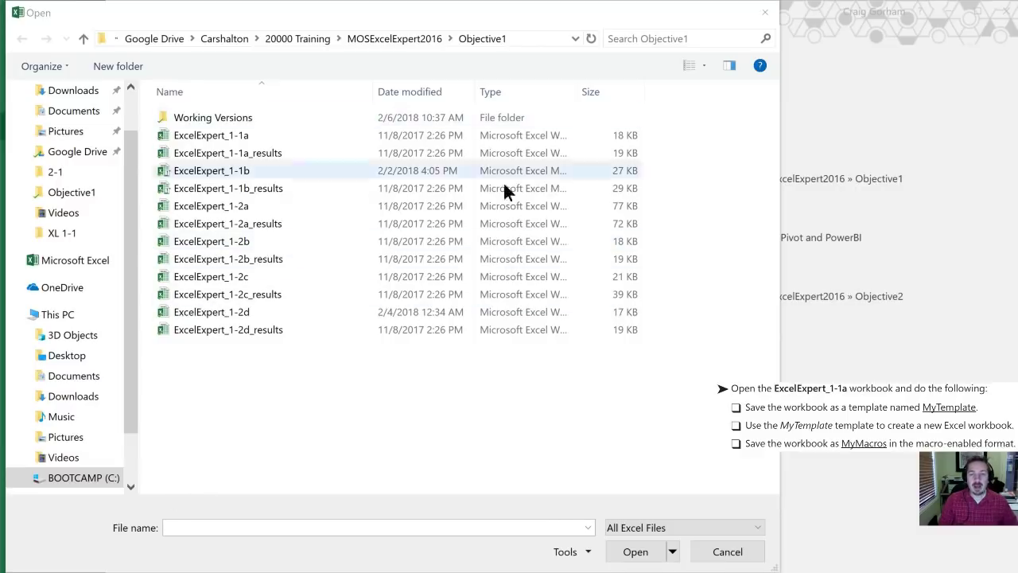
left_click(194, 136)
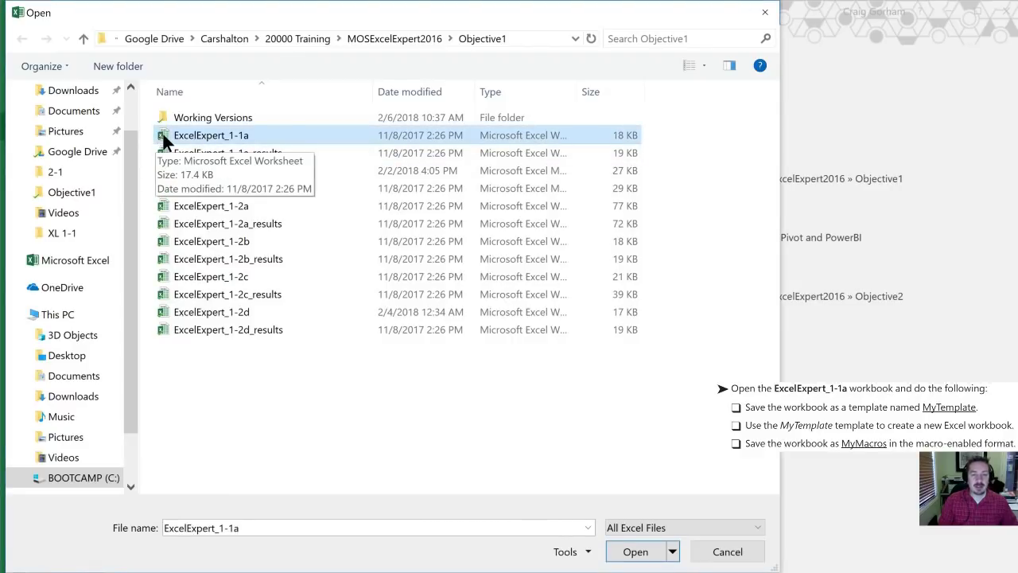
double_click(164, 141)
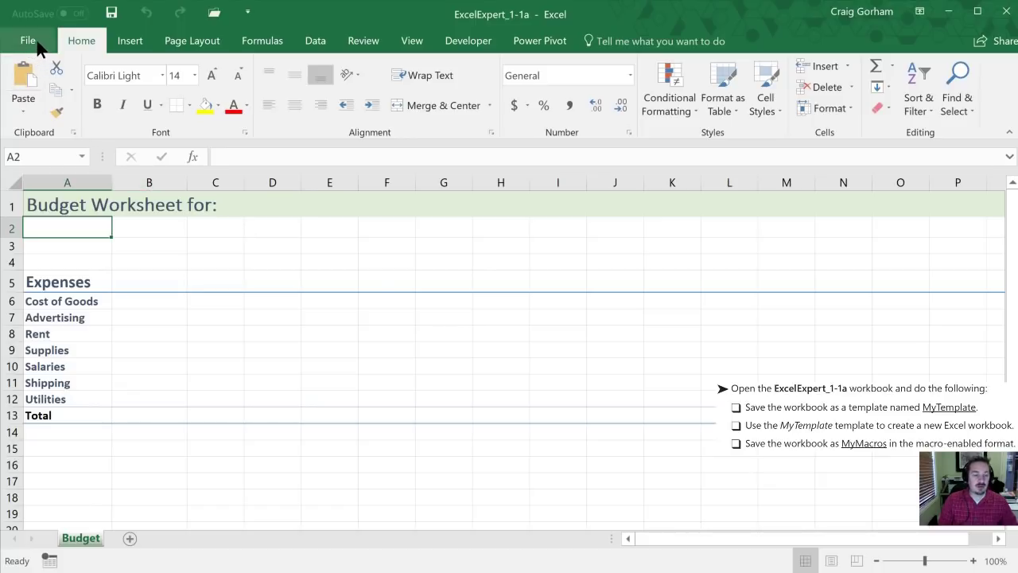
left_click(35, 44)
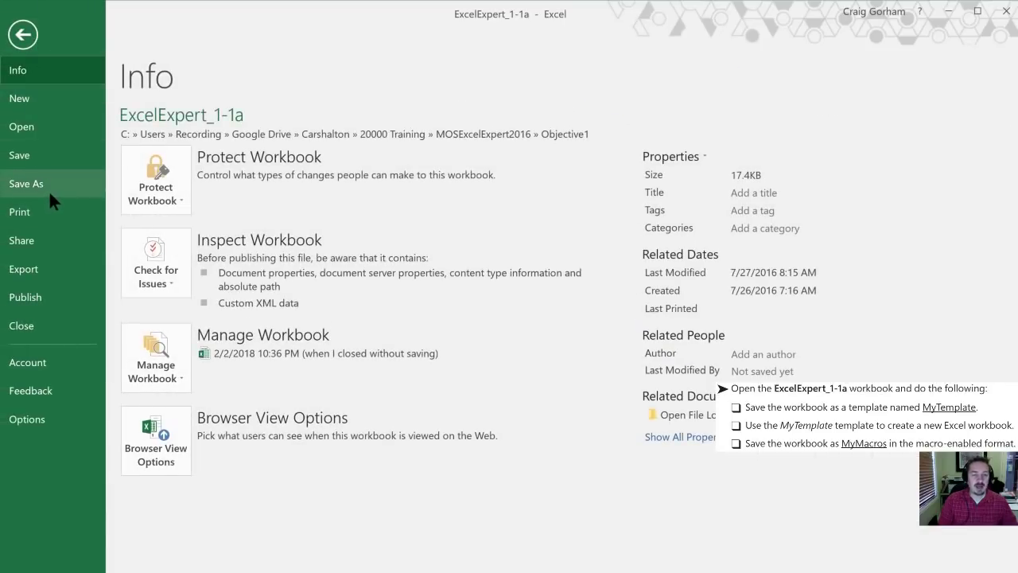
left_click(23, 34)
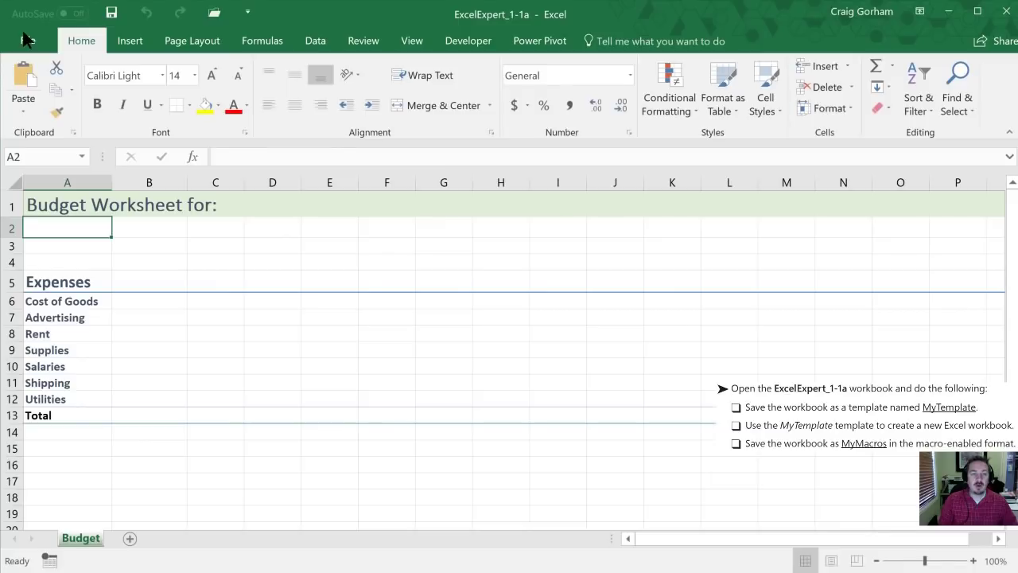
left_click(315, 308)
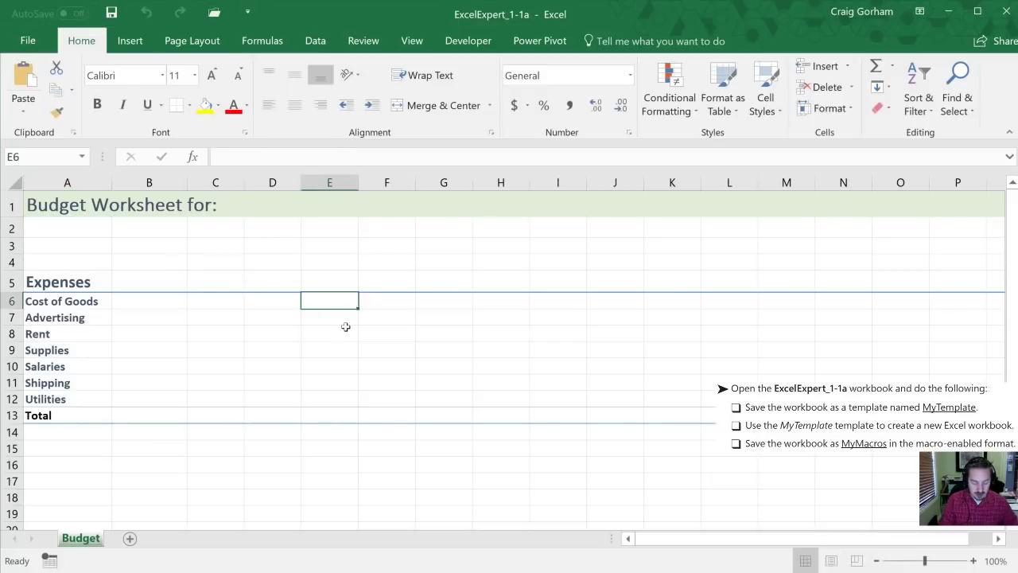
Save the workbook as an Excel Template named MyTemplate in Custom Office Templates, replacing the existing file
key("Scroll_Lock")
key("F12")
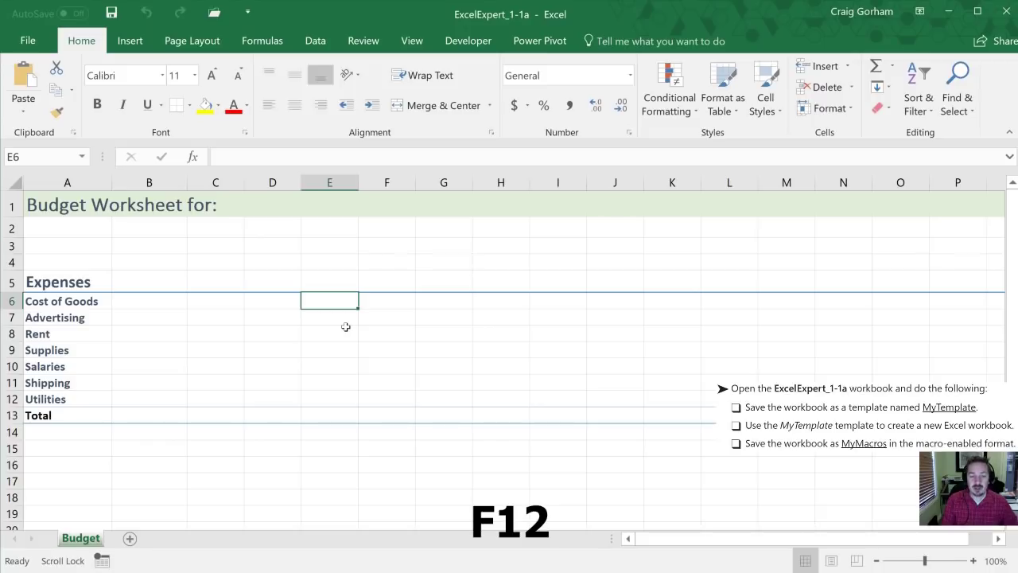
key("Scroll_Lock")
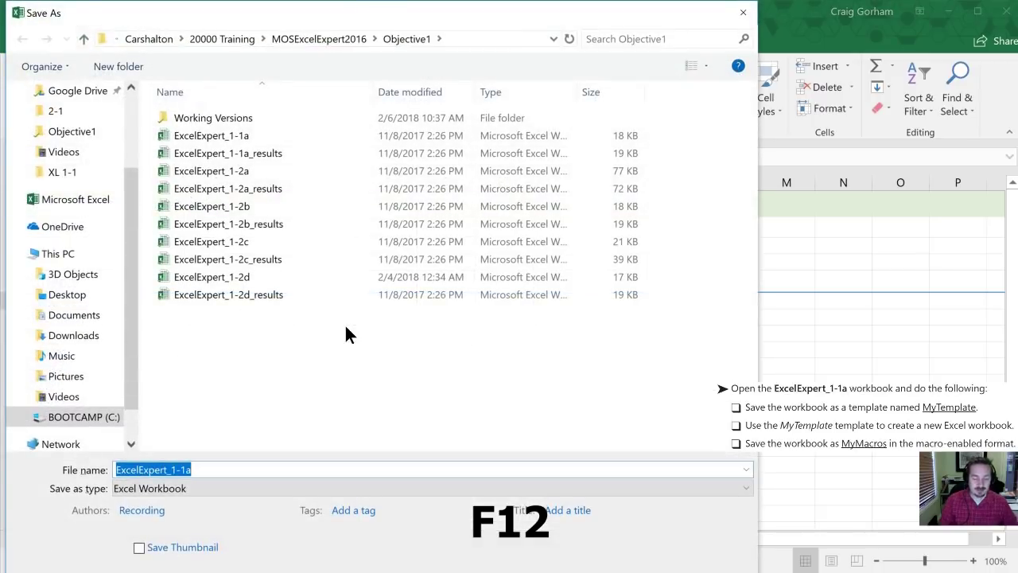
left_click_drag(757, 572, 757, 564)
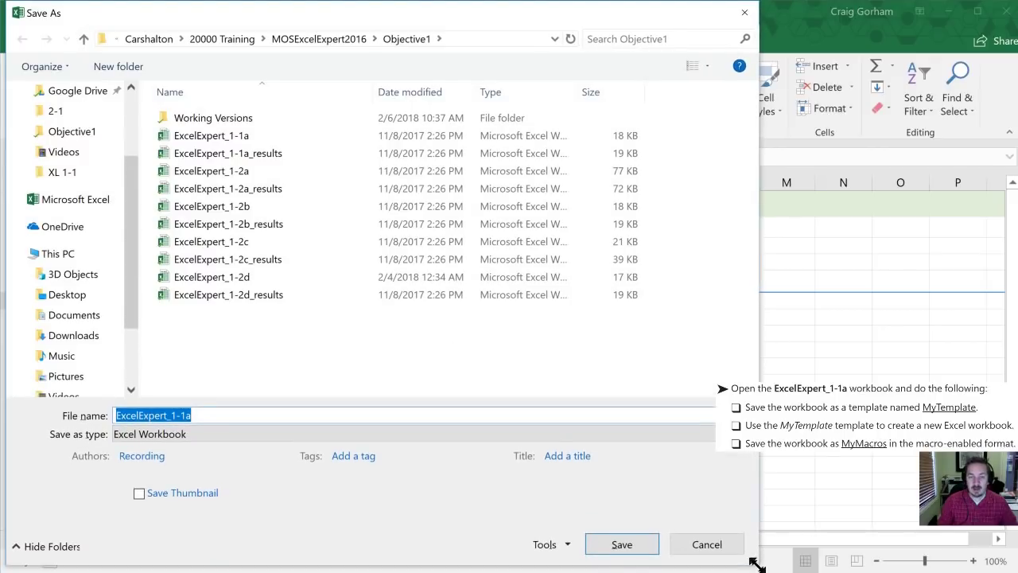
left_click(201, 429)
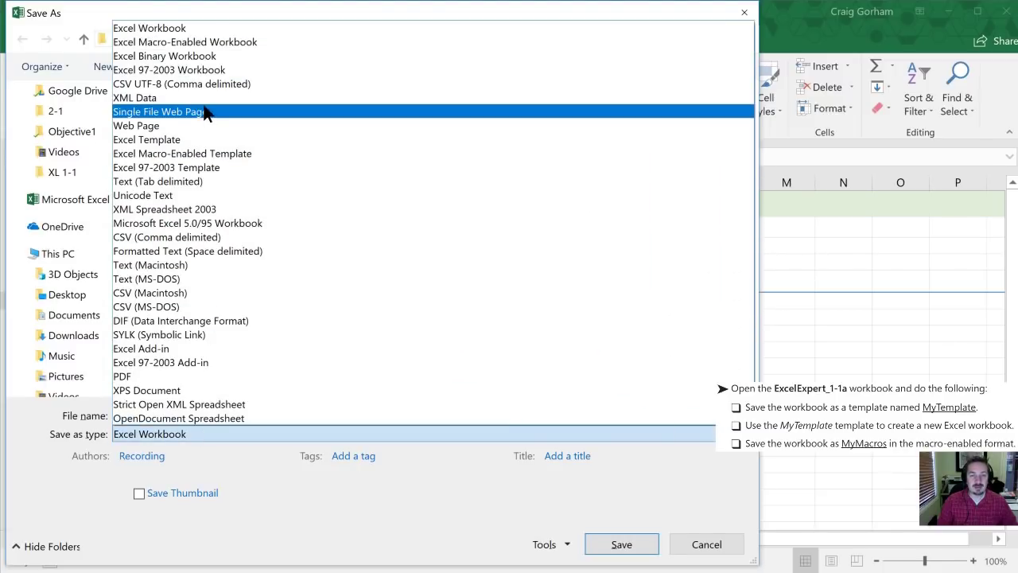
left_click(147, 140)
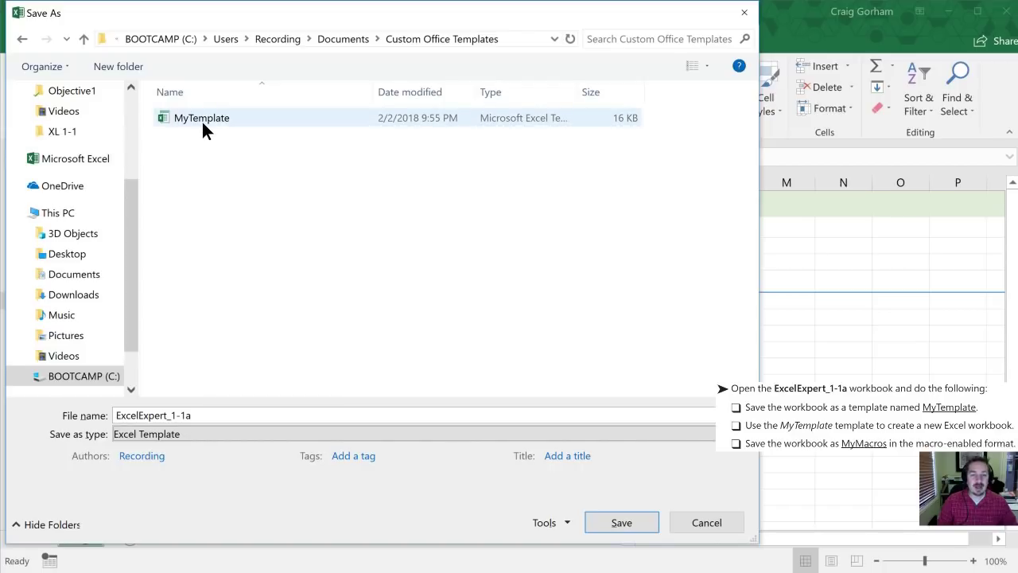
left_click(202, 119)
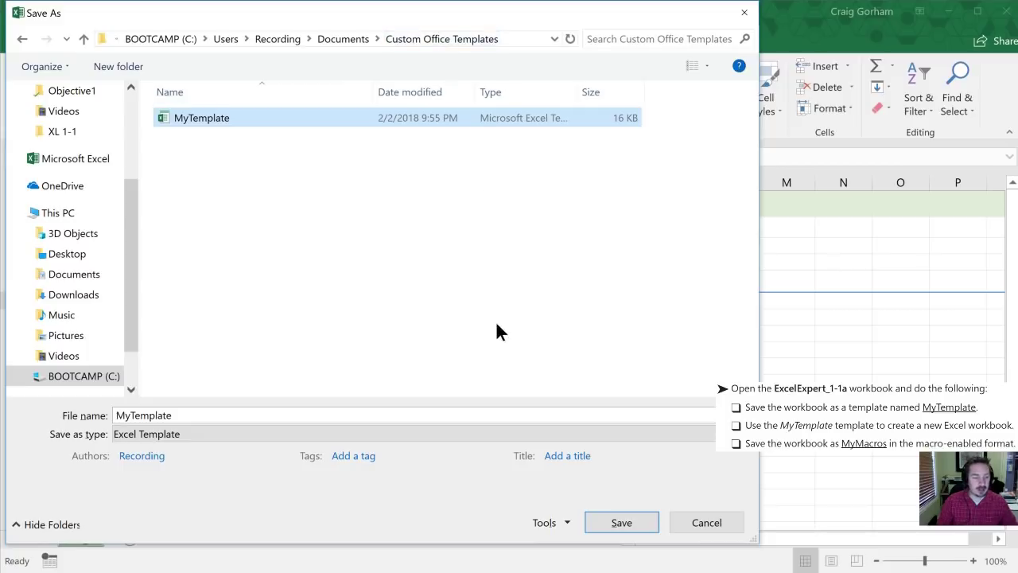
left_click(619, 518)
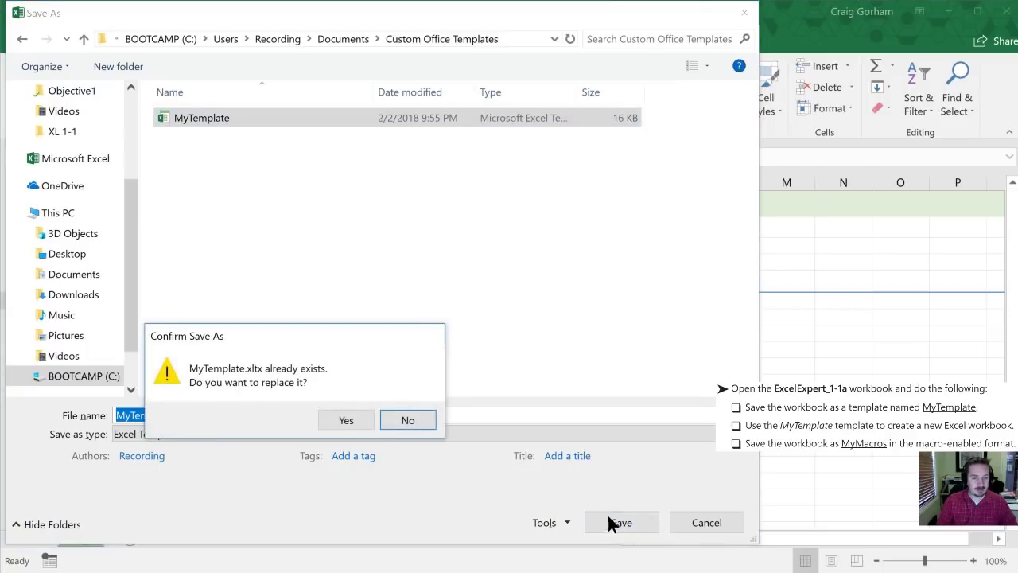
left_click(346, 420)
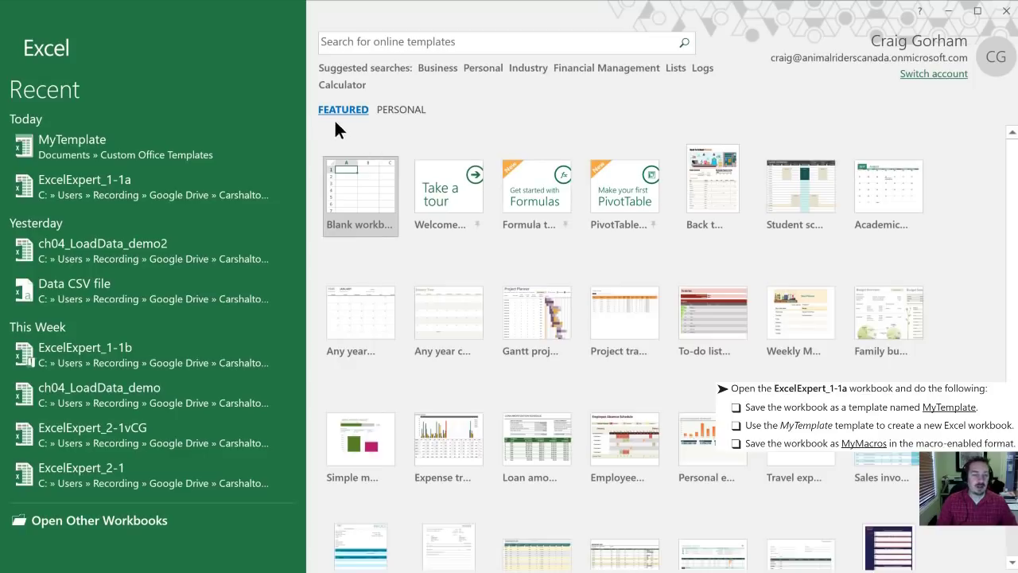
Create a new workbook from the personal template MyTemplate
left_click(398, 113)
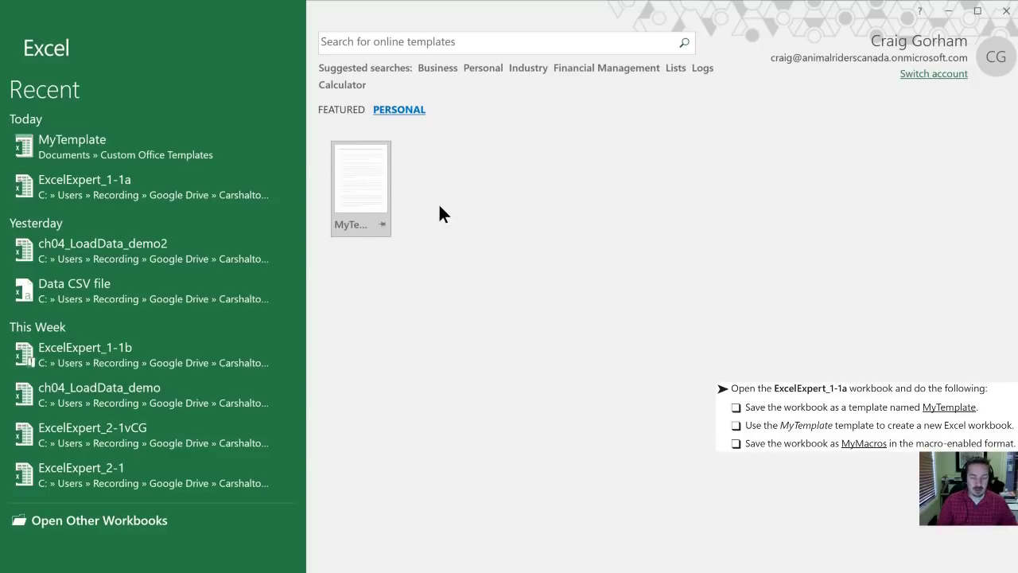
left_click(359, 185)
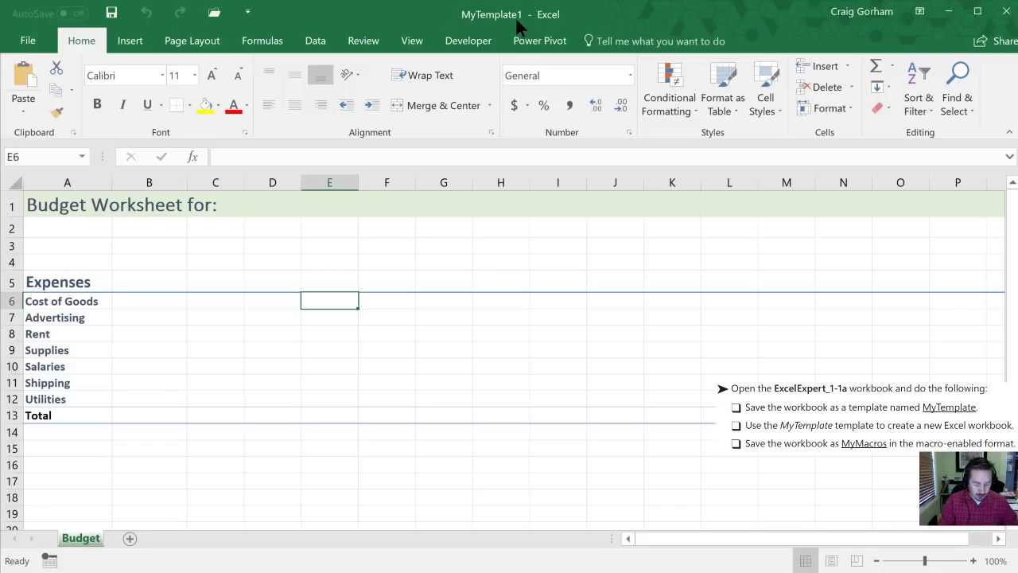
Start saving the new workbook as an Excel Macro-Enabled Workbook in Google Drive's Carshalton > 20000 Training > MOSExcelExpert2016 > Objective1 folder
key("F12")
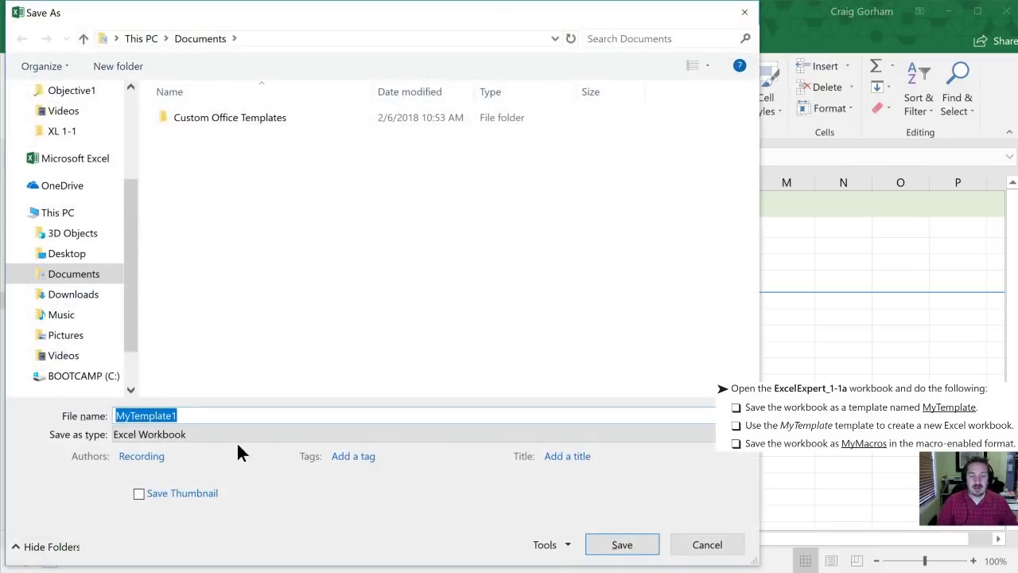
left_click(189, 431)
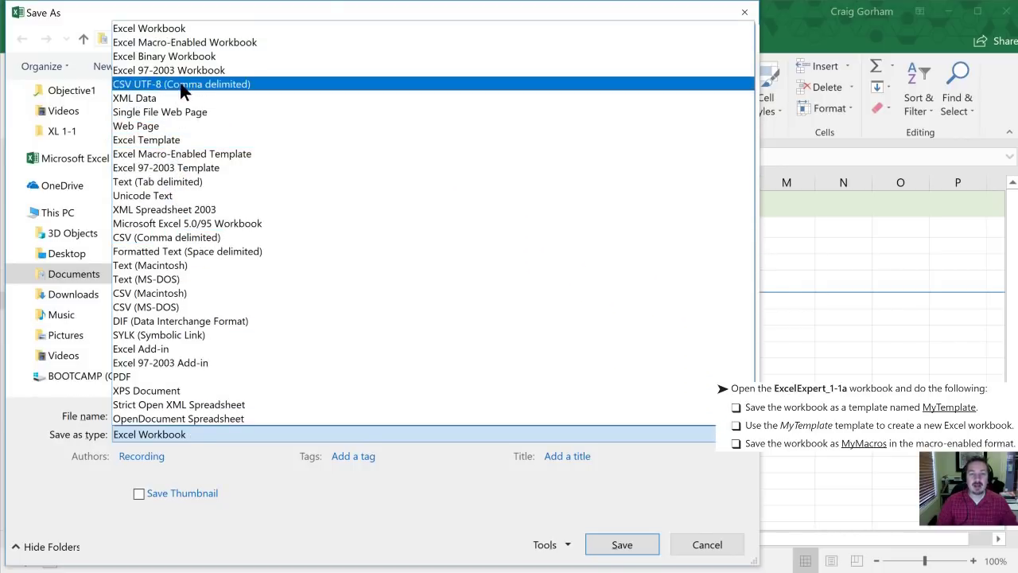
left_click(189, 45)
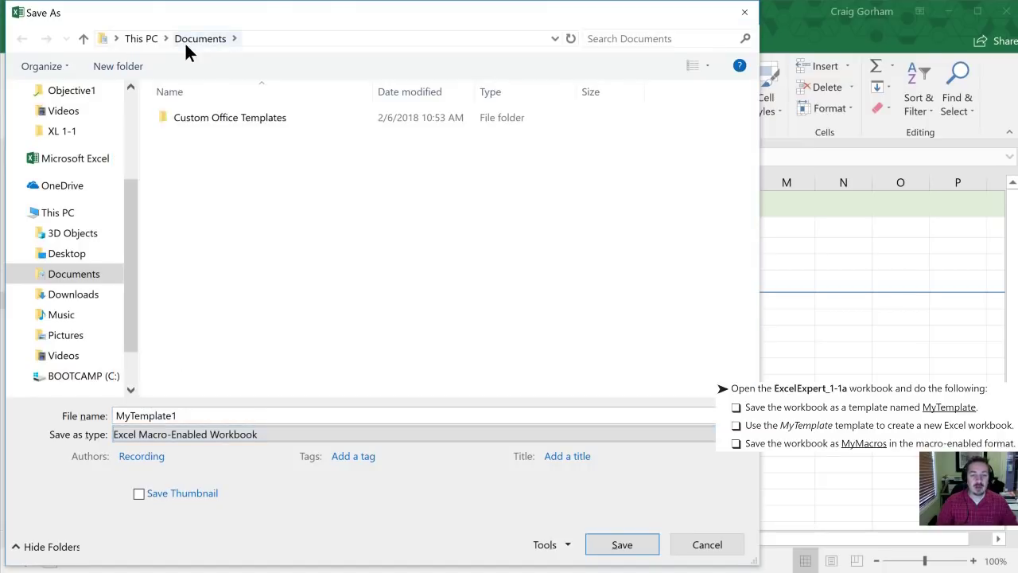
left_click_drag(132, 204, 136, 148)
left_click(81, 210)
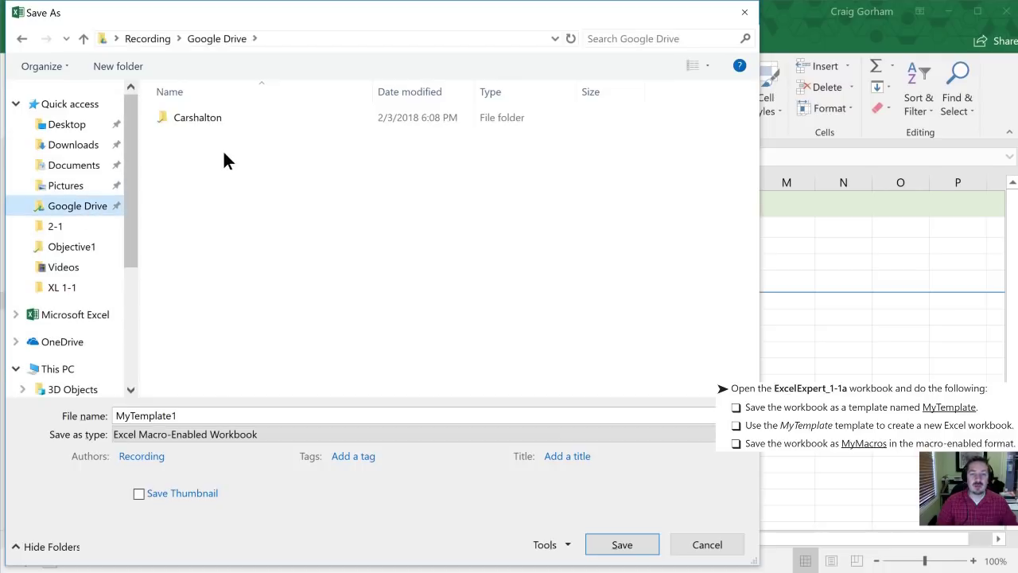
double_click(189, 111)
double_click(203, 205)
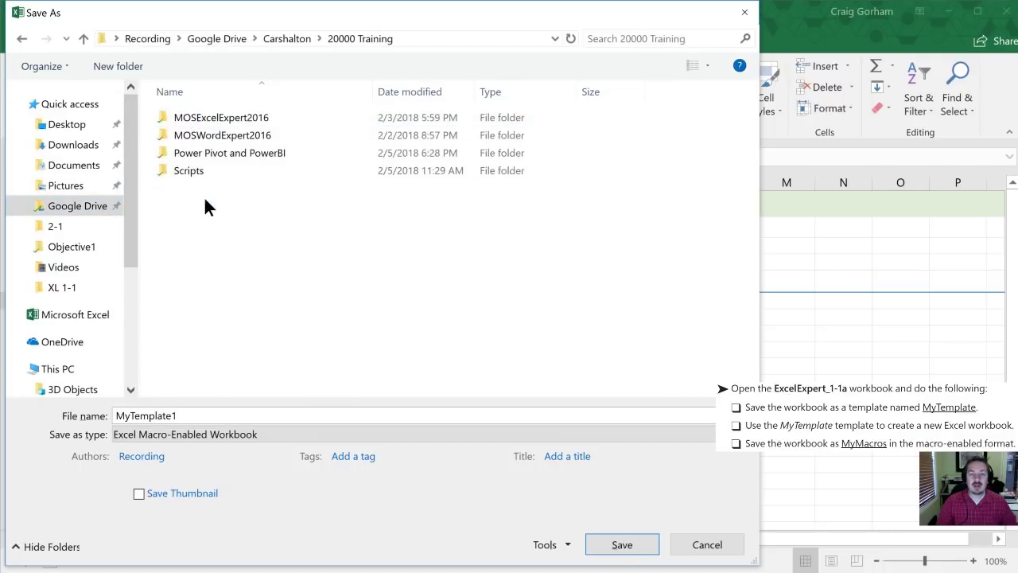
double_click(211, 117)
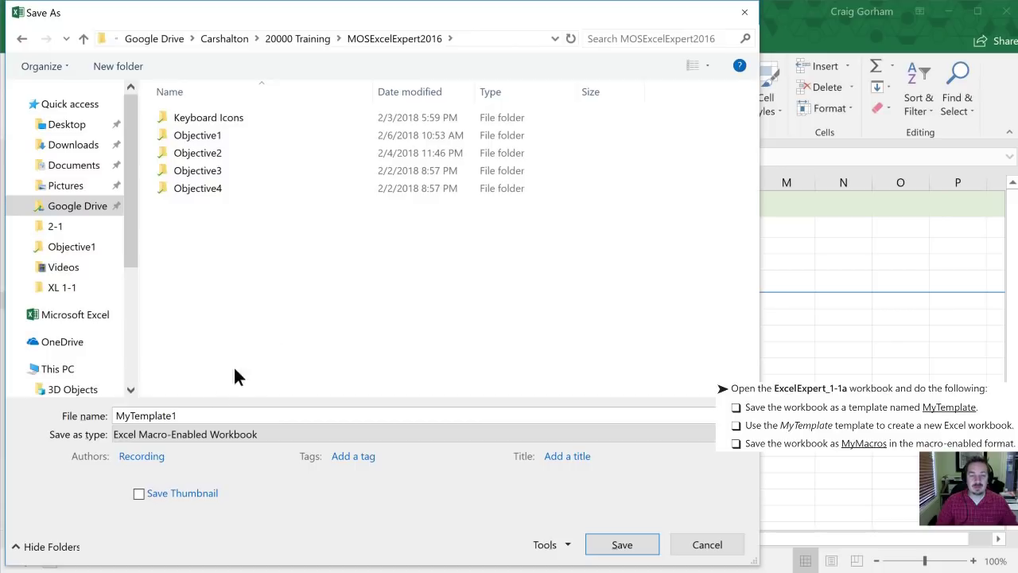
double_click(198, 416)
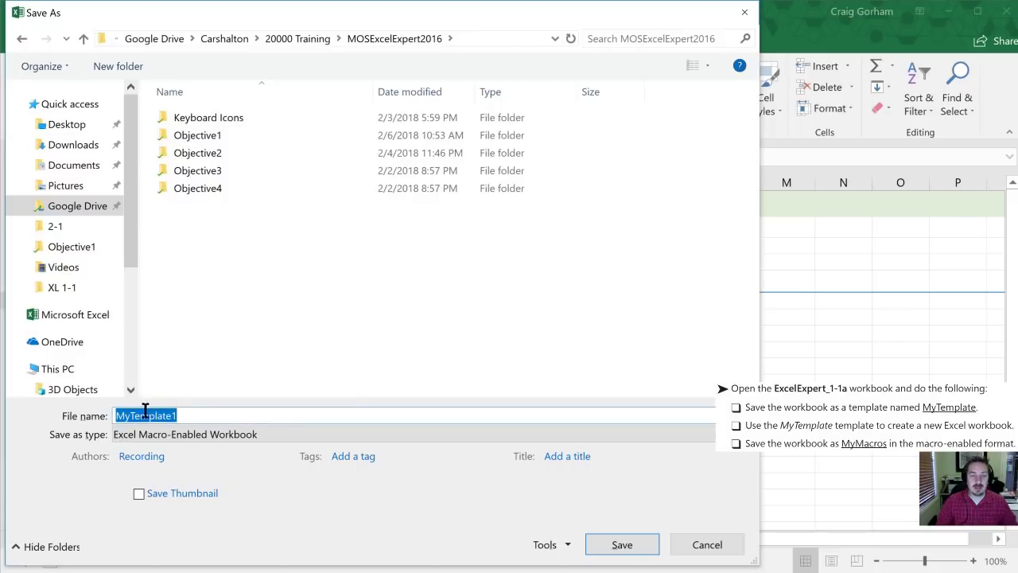
double_click(163, 134)
Name the macro-enabled workbook MyMacros and save it in the Objective1 folder
double_click(200, 416)
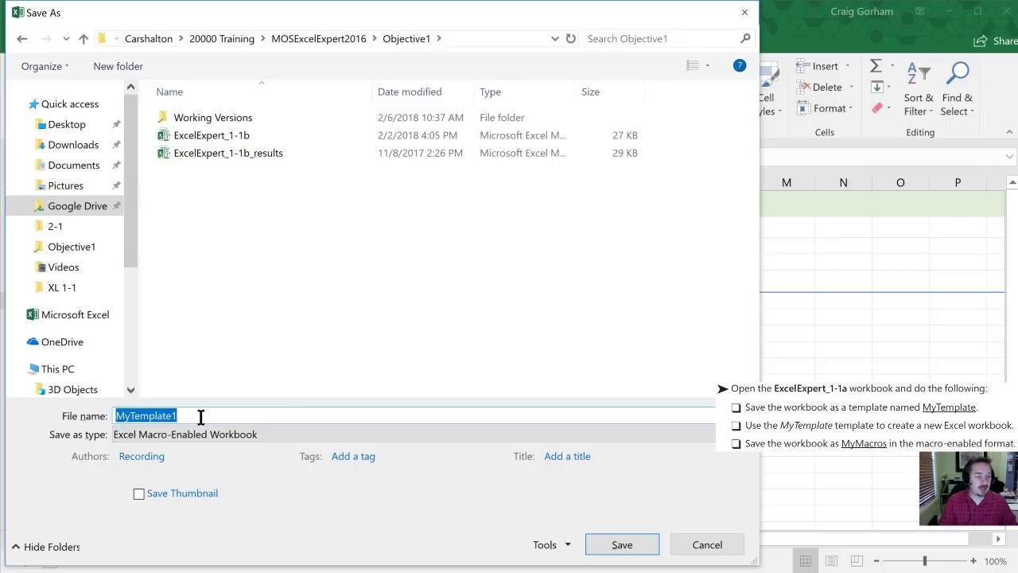
type("MyMac")
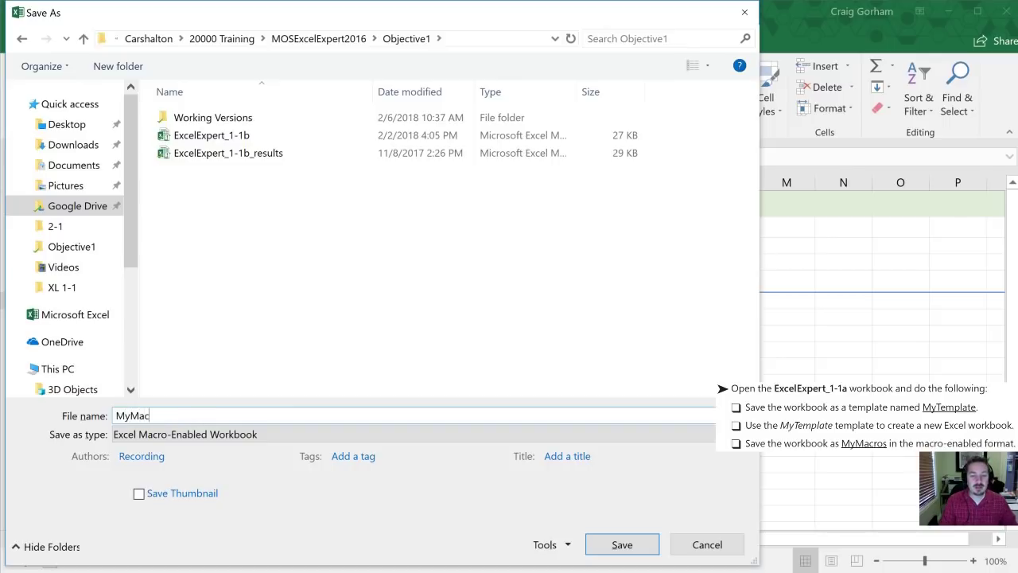
type("ros")
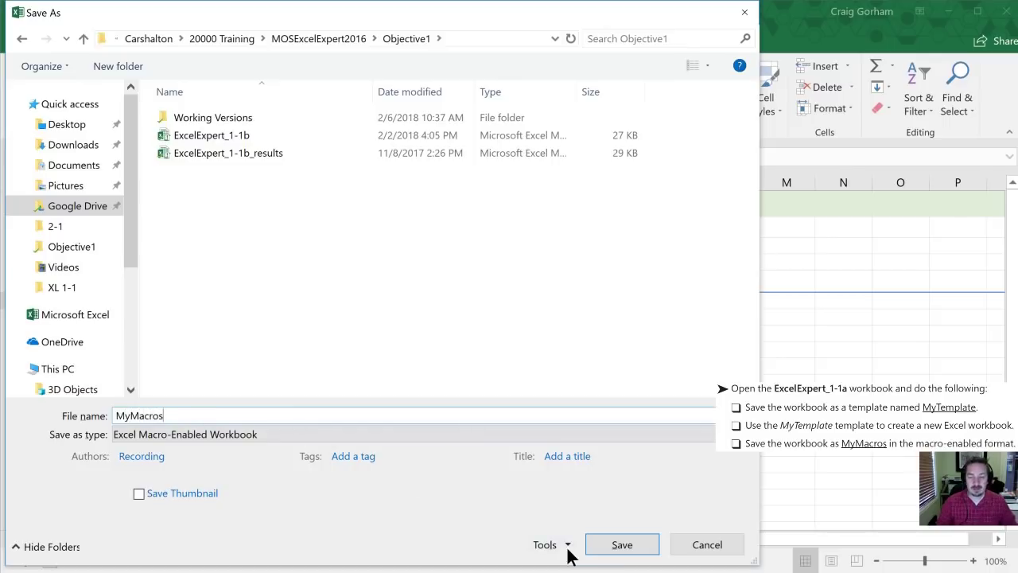
left_click(620, 544)
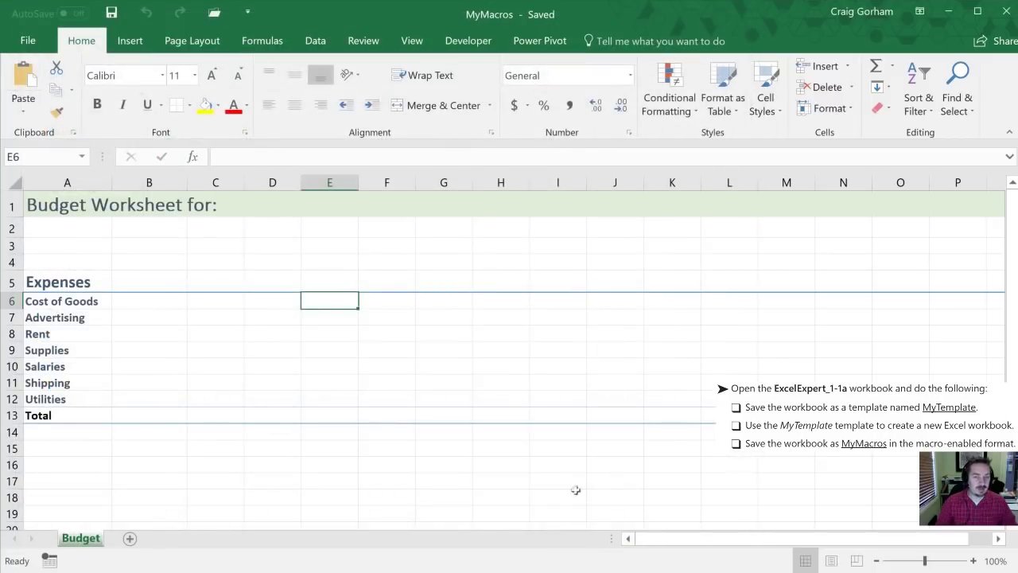